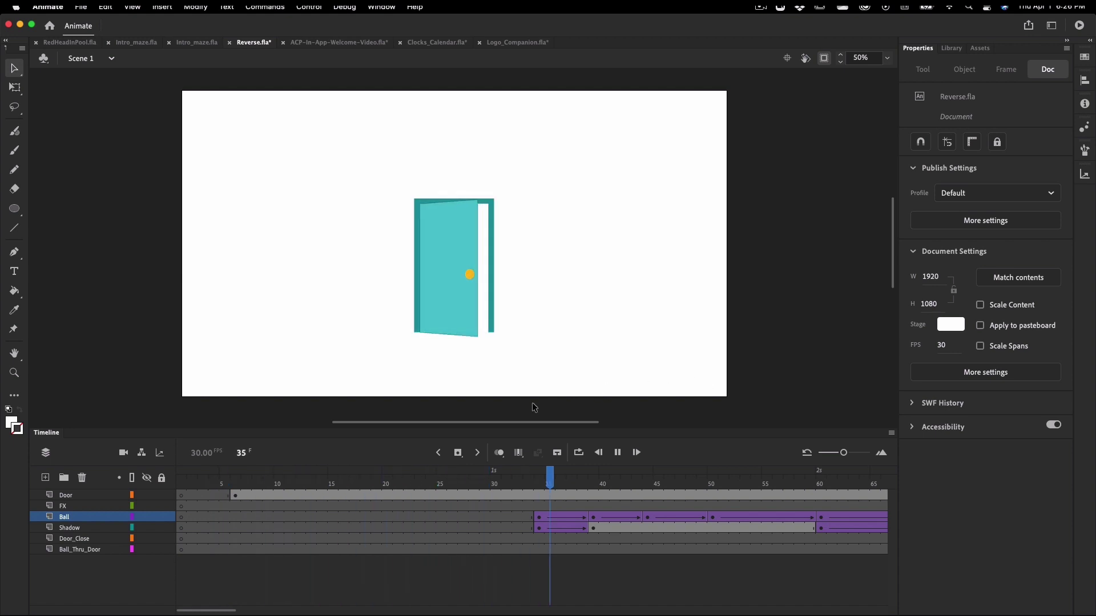
# Play the animation to frame 31, select the Door instance, and zoom the stage to about 100%.
pyautogui.moveTo(842, 454); pyautogui.dragTo(833, 457)
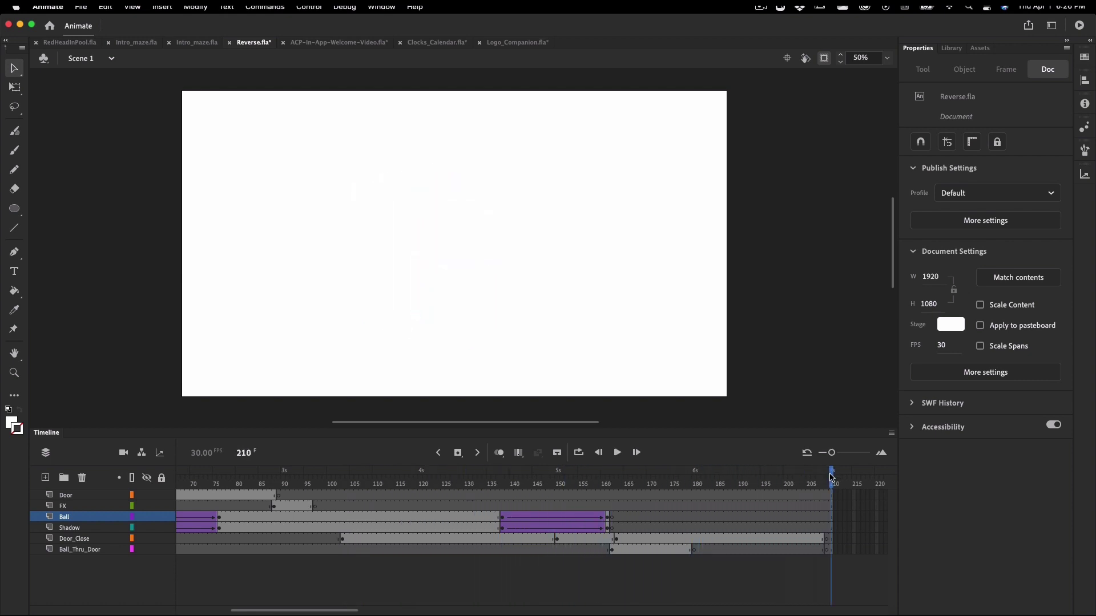
pyautogui.press('Return')
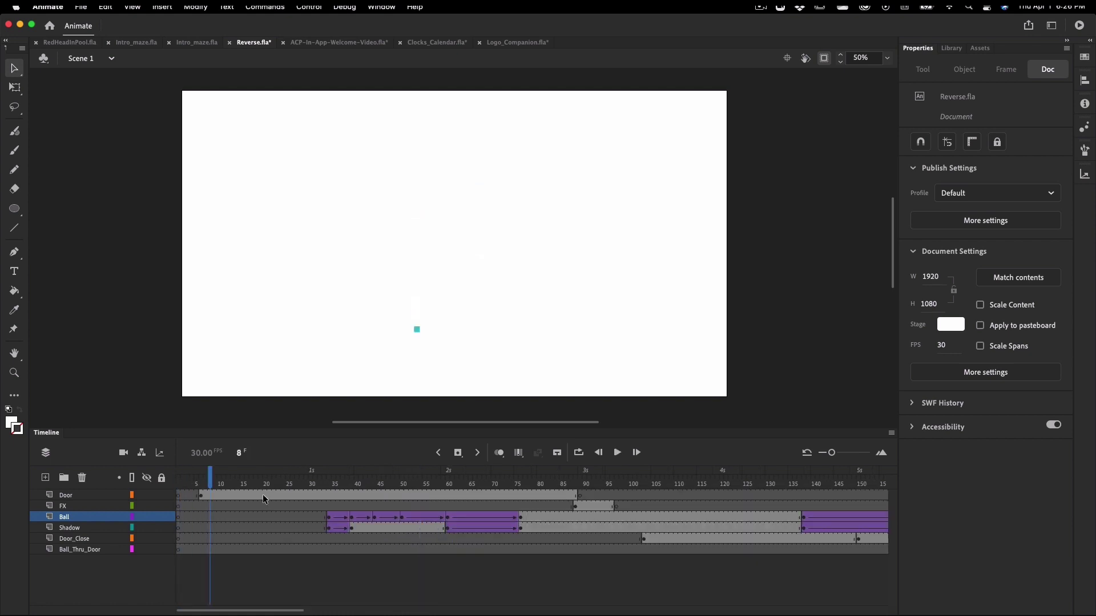
pyautogui.click(324, 485)
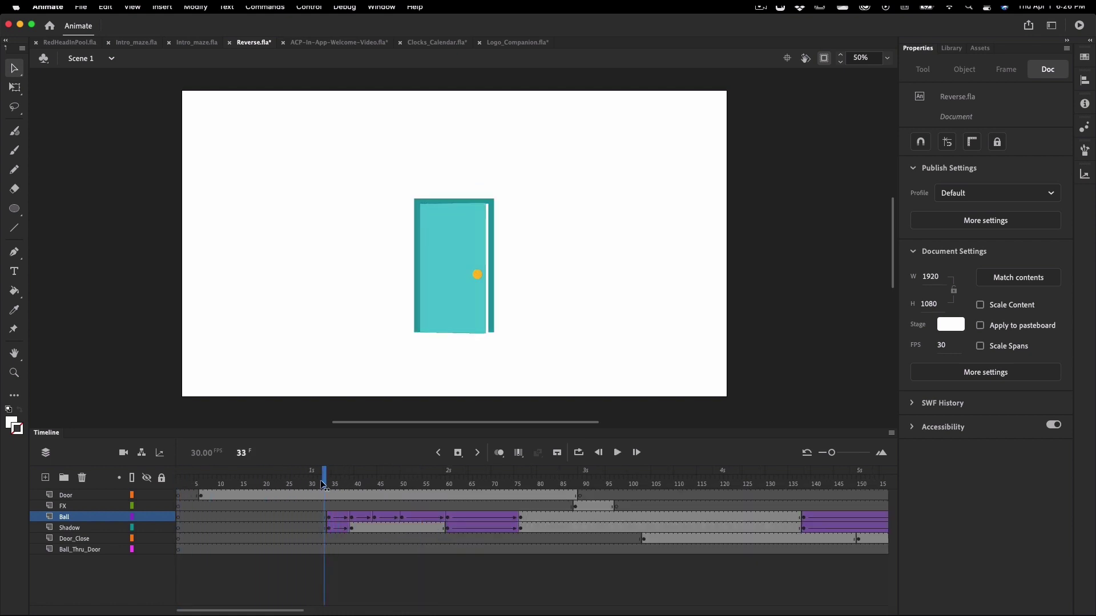
pyautogui.click(467, 316)
pyautogui.press('super+equal')
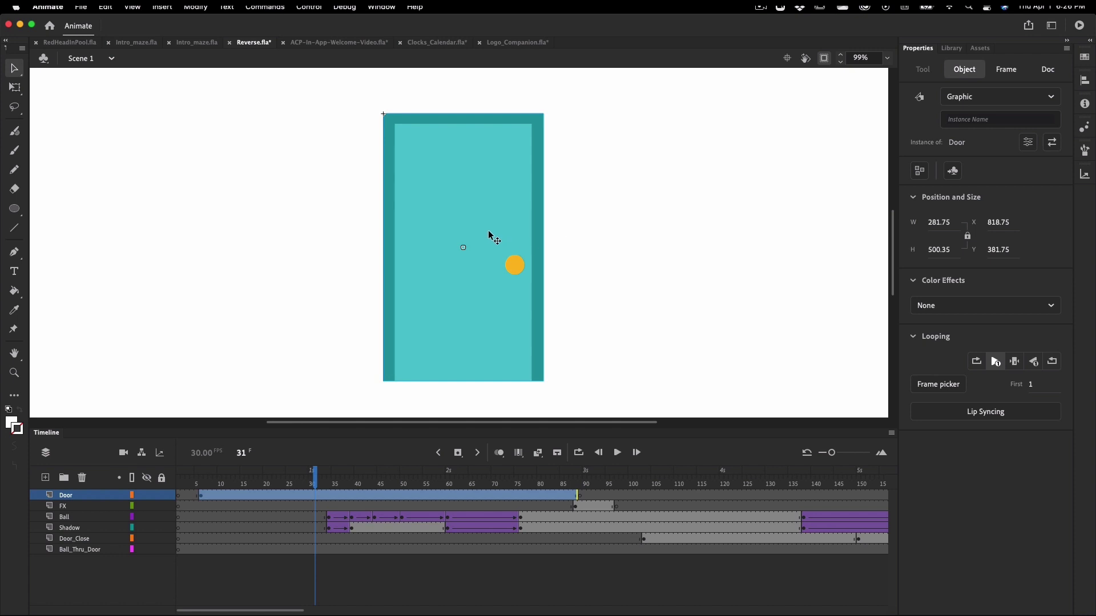
pyautogui.doubleClick(490, 235)
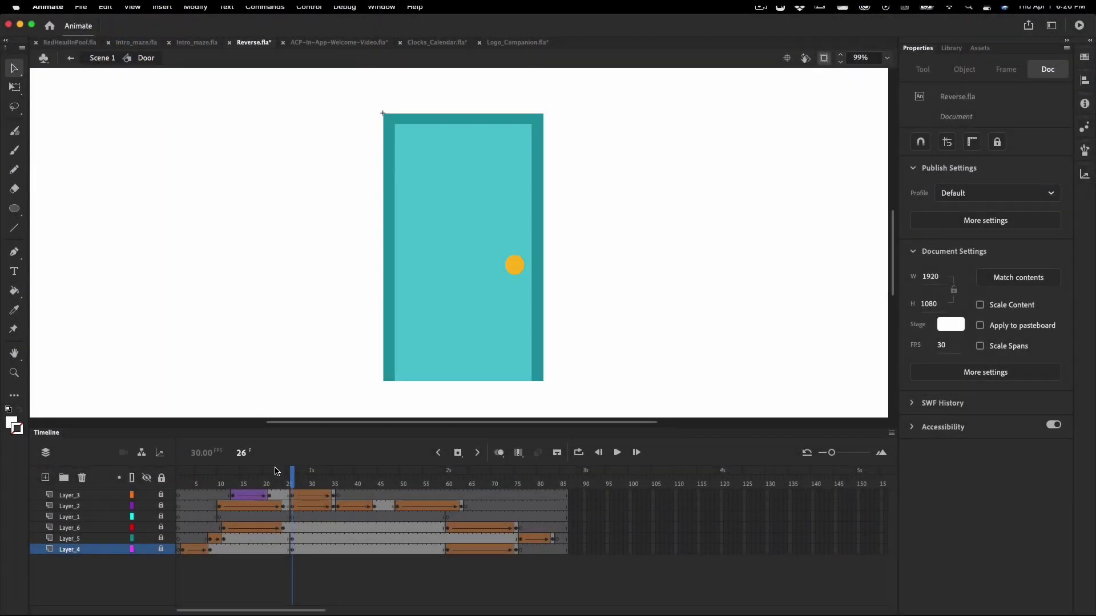
pyautogui.moveTo(833, 452); pyautogui.dragTo(840, 452)
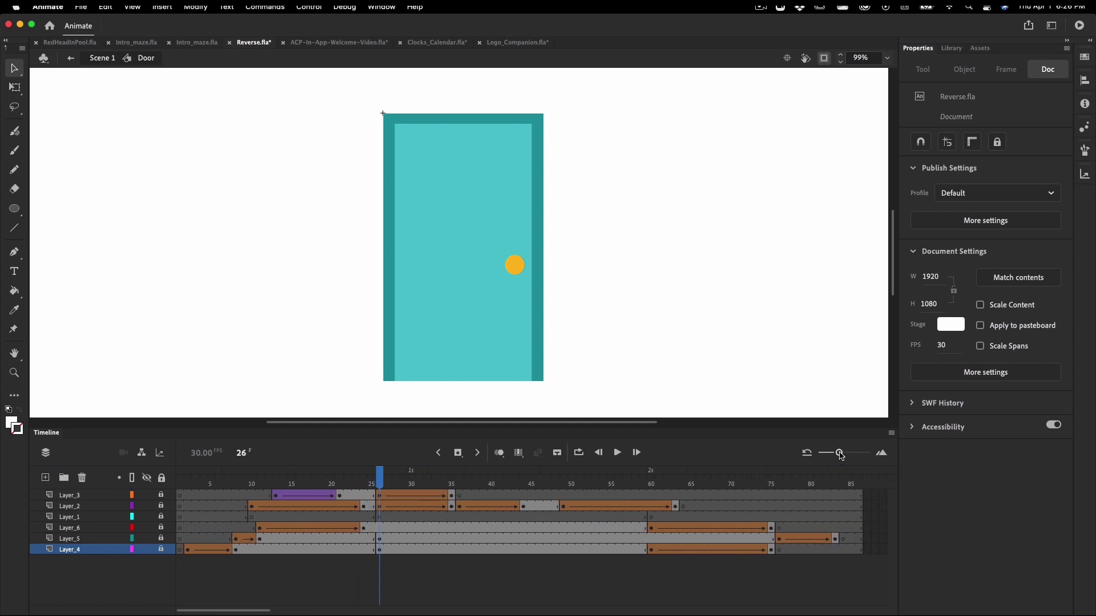
pyautogui.click(180, 488)
pyautogui.moveTo(220, 492); pyautogui.dragTo(544, 483)
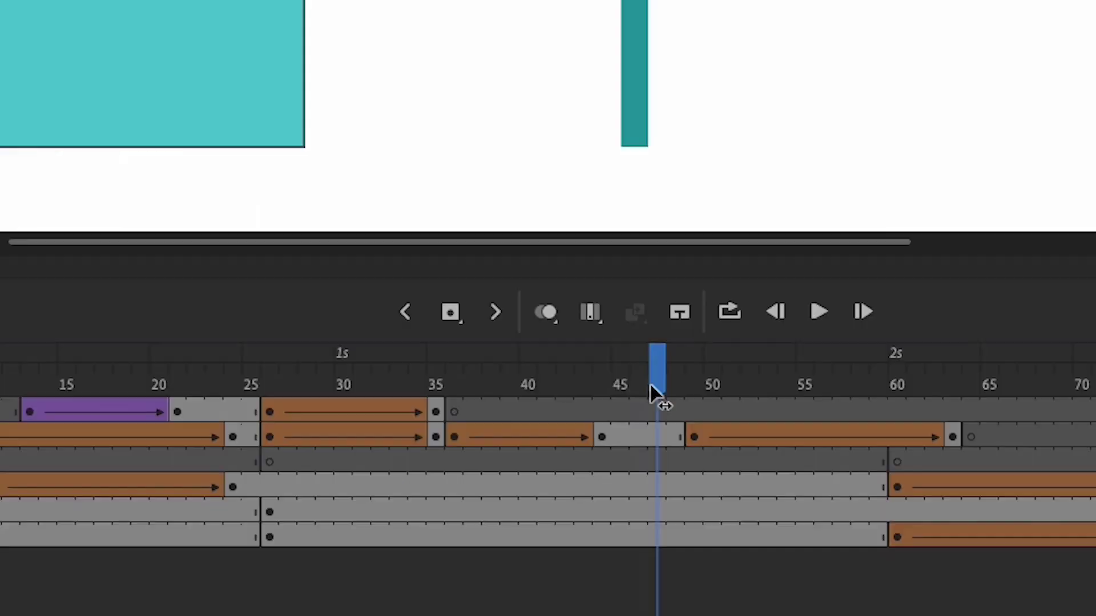
pyautogui.moveTo(639, 436)
pyautogui.mouseDown()
pyautogui.moveTo(588, 428)
pyautogui.moveTo(633, 429)
pyautogui.mouseUp()
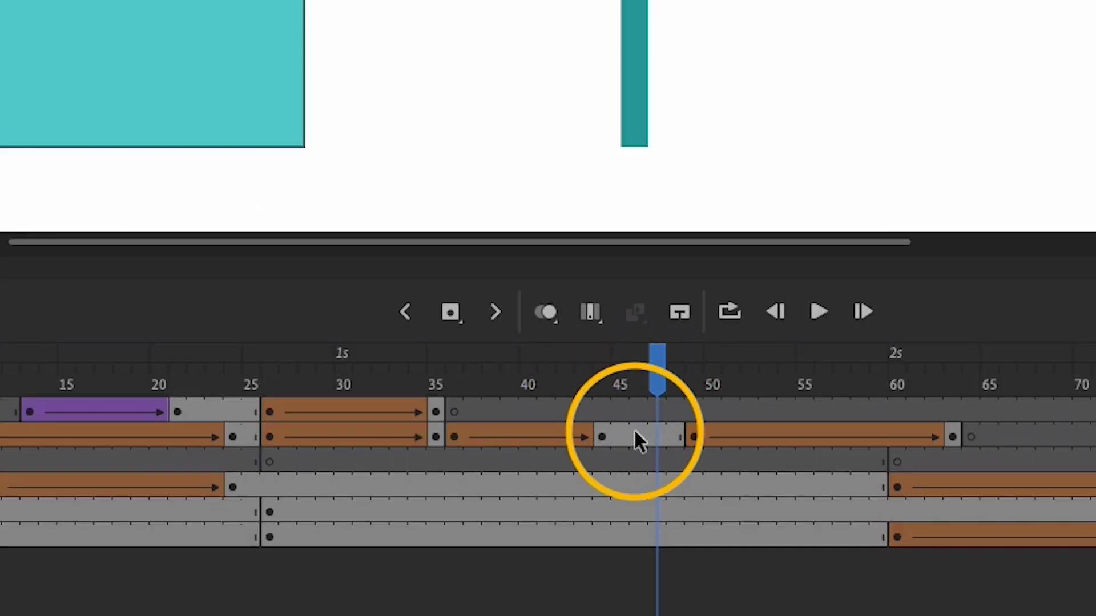
pyautogui.moveTo(654, 377); pyautogui.dragTo(0, 417)
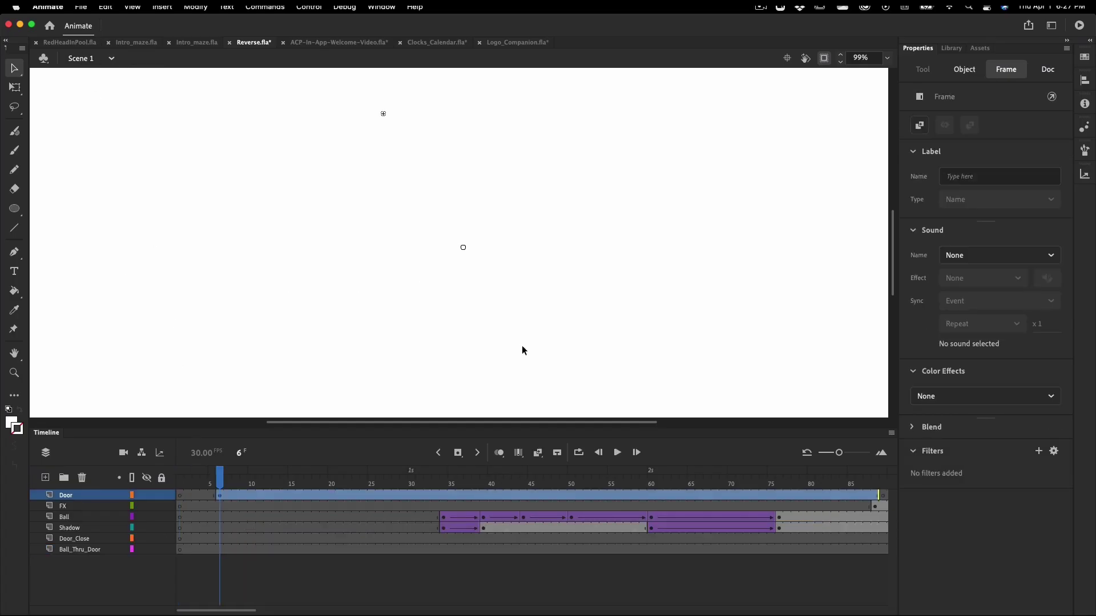
# Preview the door closing and select frame 147 on the Door_Close layer.
pyautogui.moveTo(268, 489); pyautogui.dragTo(575, 489)
pyautogui.press('Return')
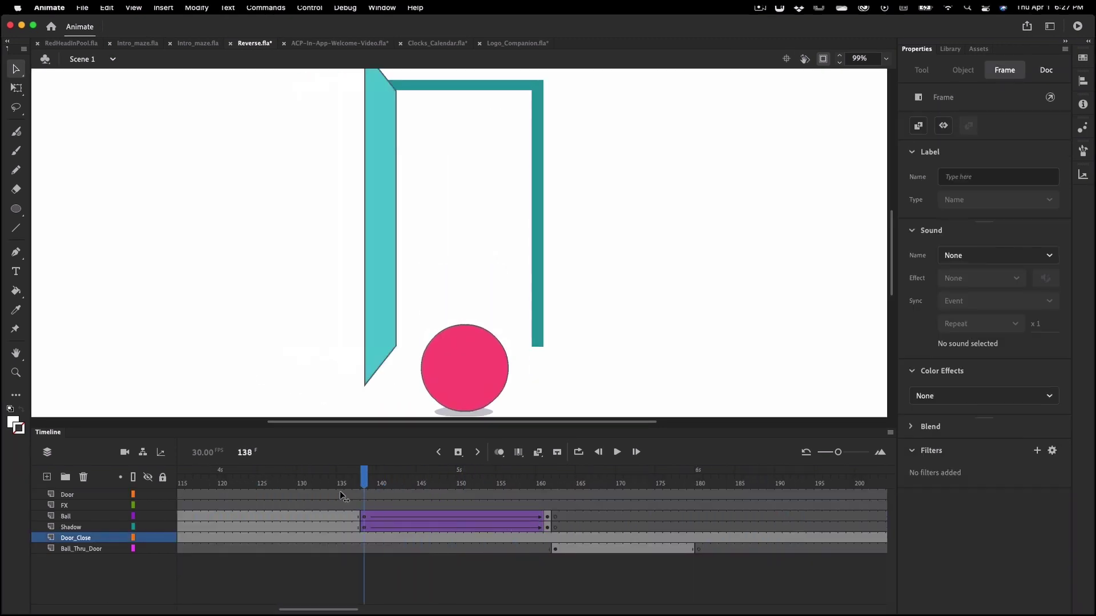
pyautogui.moveTo(340, 491); pyautogui.dragTo(434, 537)
pyautogui.click(436, 536)
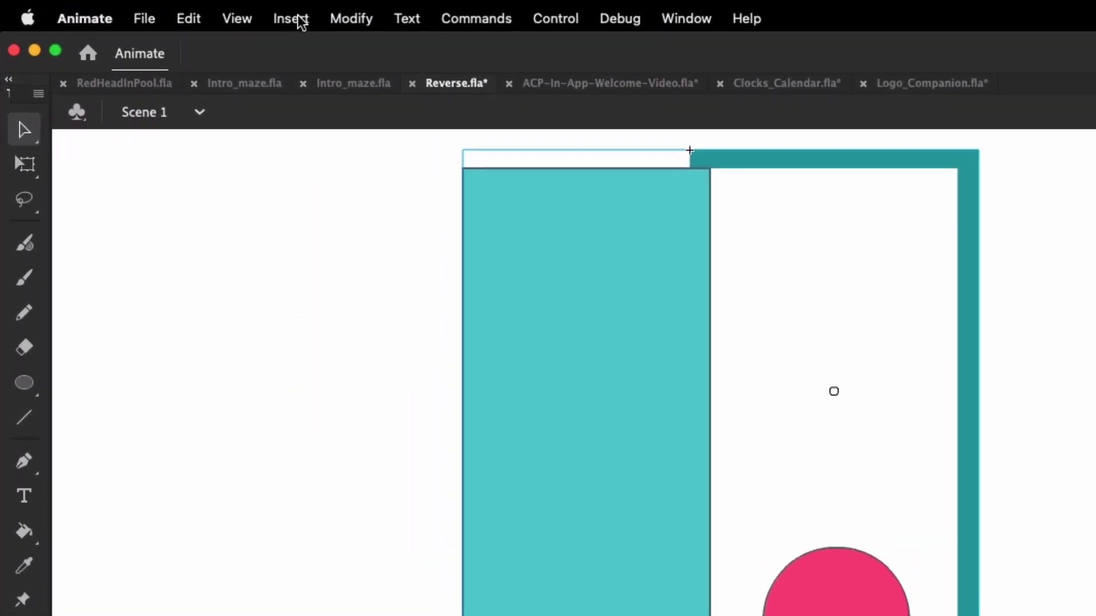
# Insert a keyframe at frame 147 on Door_Close via Insert > Timeline > Keyframe and select its Door instance.
pyautogui.click(236, 13)
pyautogui.moveTo(257, 127)
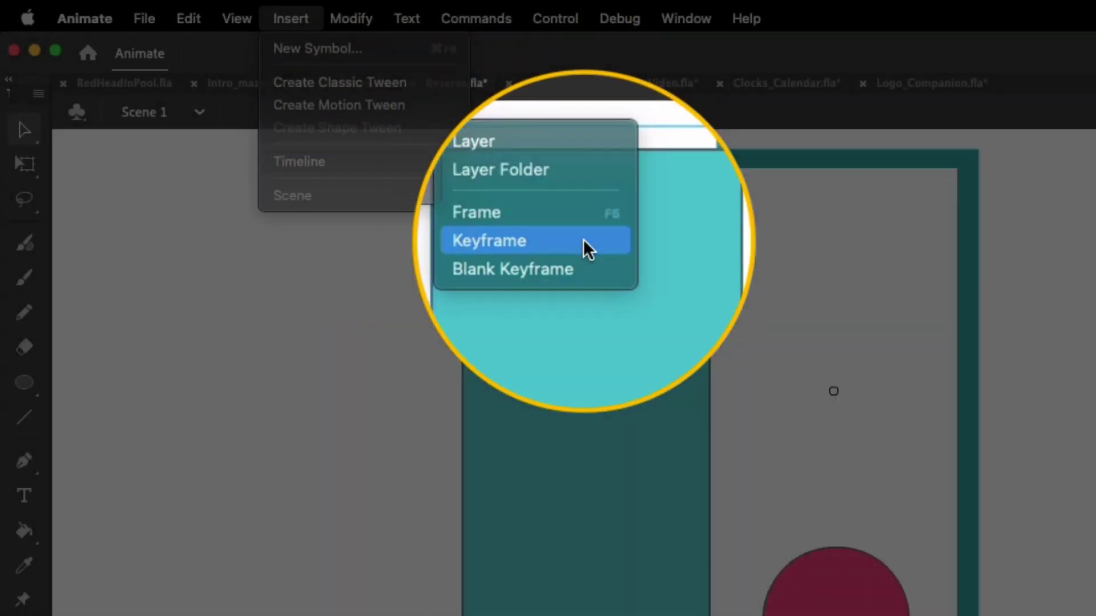
pyautogui.click(583, 239)
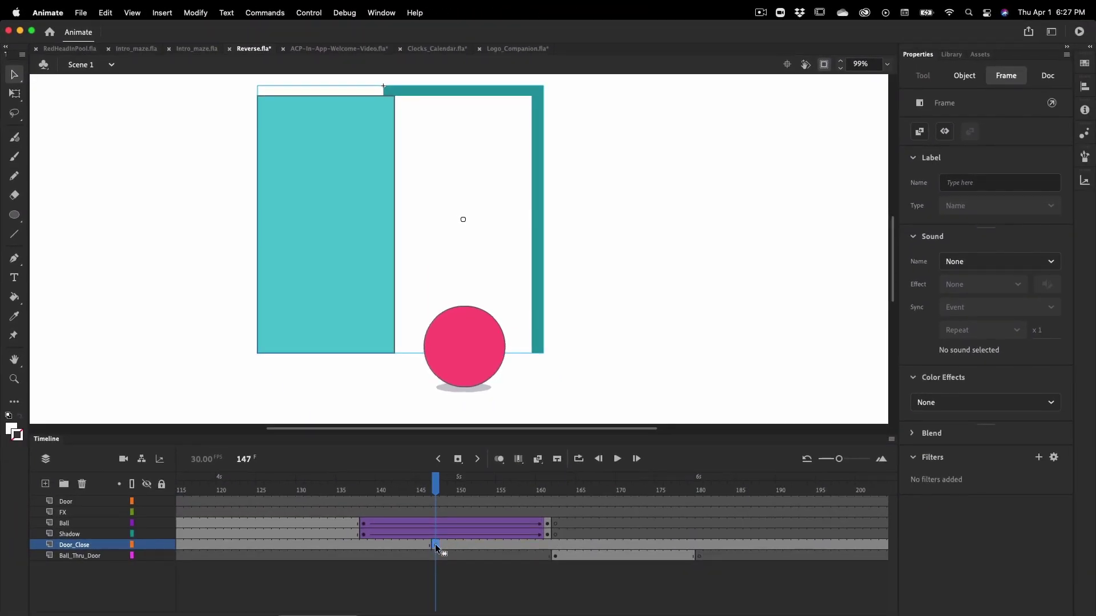
pyautogui.click(369, 248)
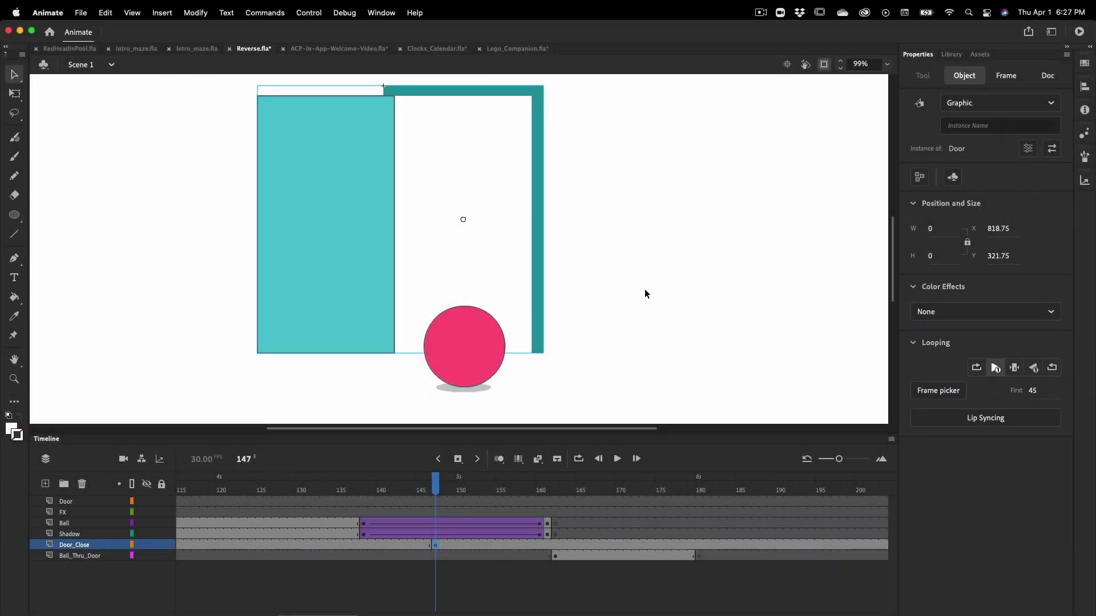
# Open the Frame Picker for the door, shrink thumbnails to nine per row, and review looping modes.
pyautogui.click(383, 13)
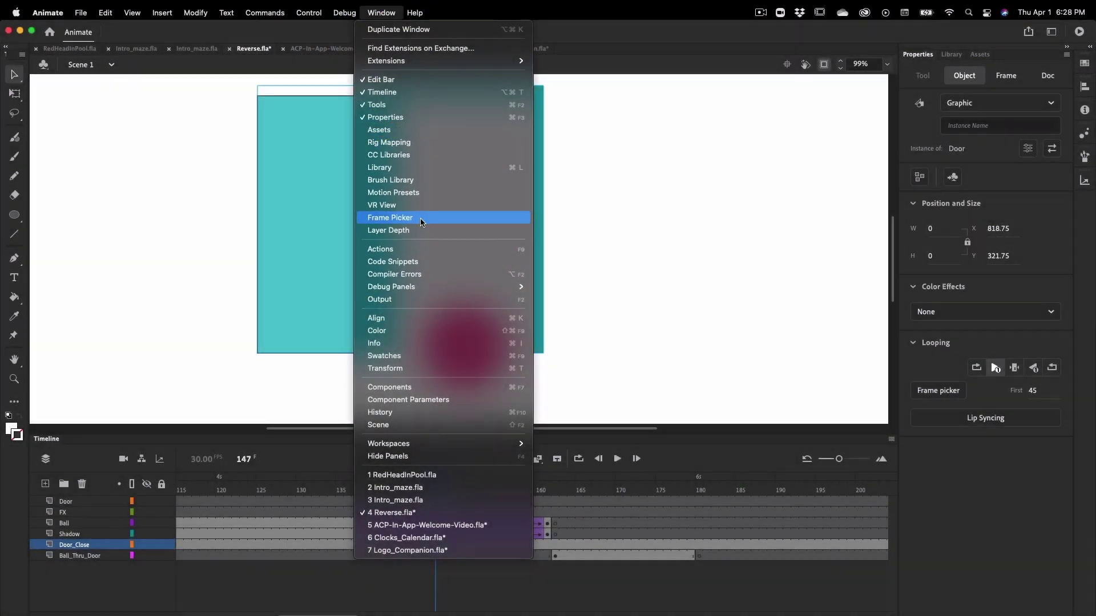
pyautogui.click(420, 218)
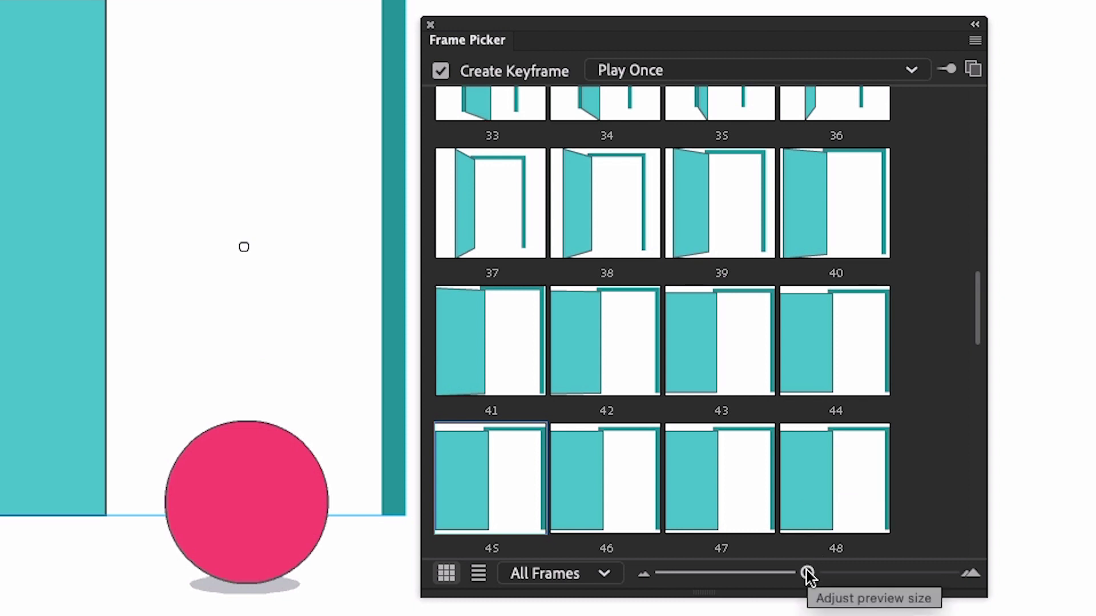
pyautogui.moveTo(743, 381); pyautogui.dragTo(732, 382)
pyautogui.moveTo(784, 572); pyautogui.dragTo(663, 574)
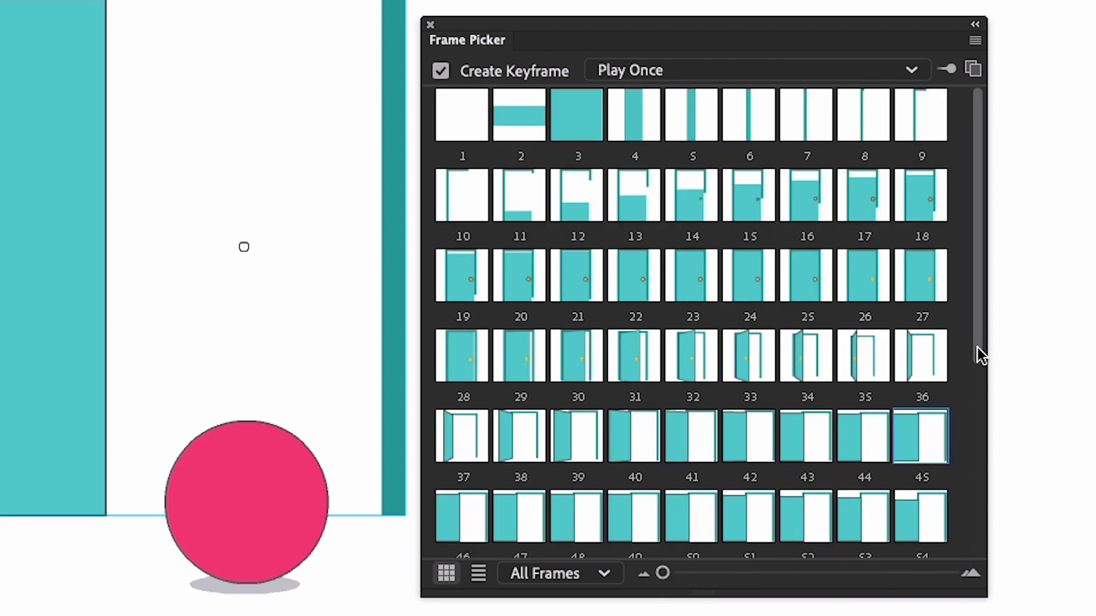
pyautogui.moveTo(977, 323); pyautogui.dragTo(953, 519)
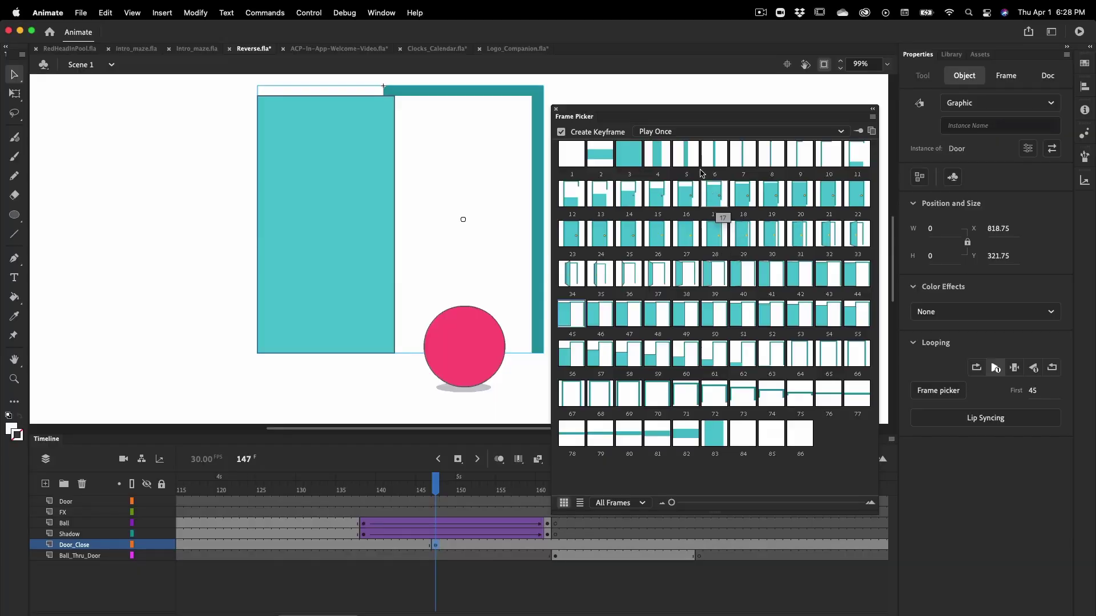
pyautogui.click(679, 133)
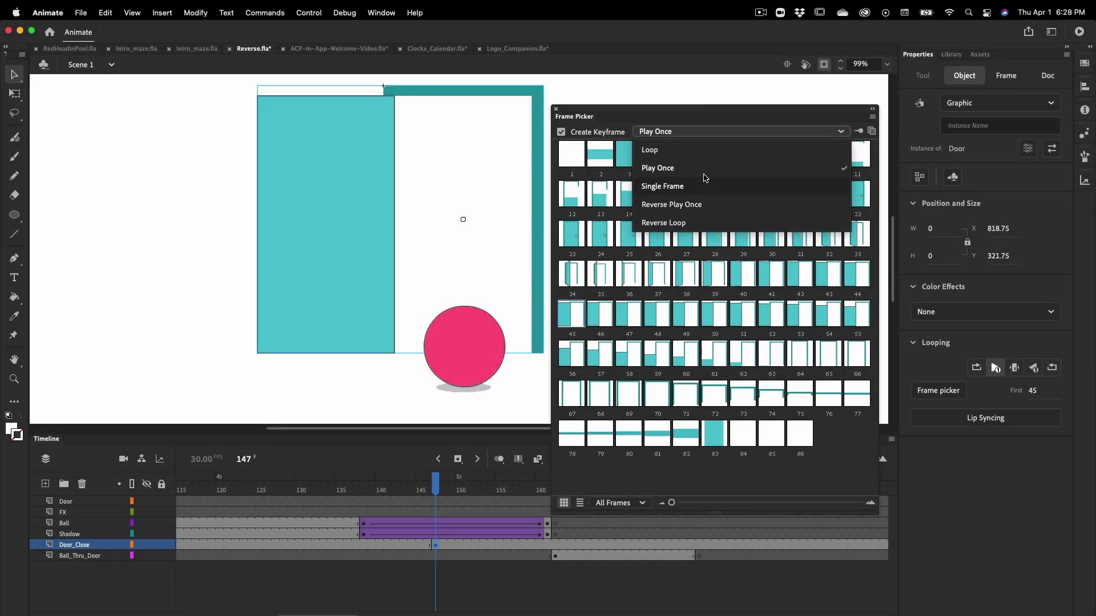
pyautogui.click(659, 137)
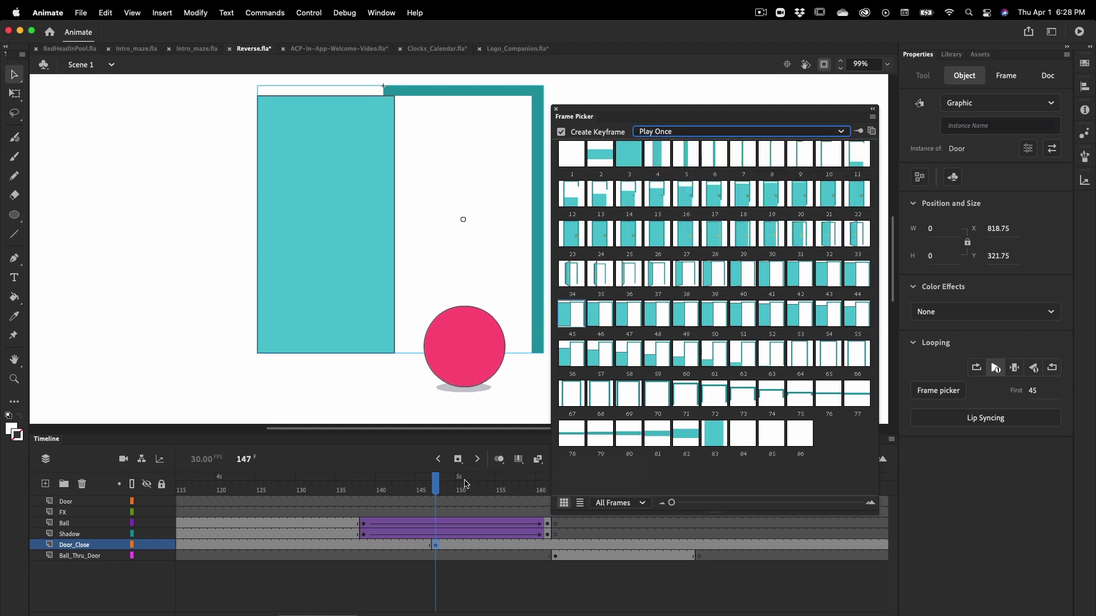
# Set the Door_Close door's looping to Single Frame and scrub to check it holds still.
pyautogui.click(435, 546)
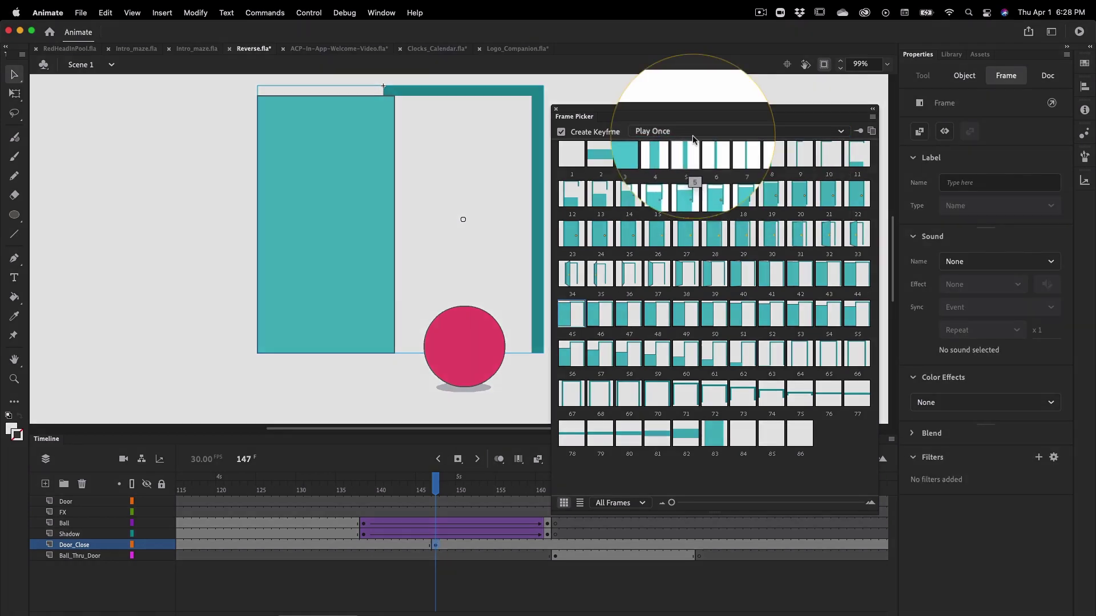
pyautogui.click(662, 132)
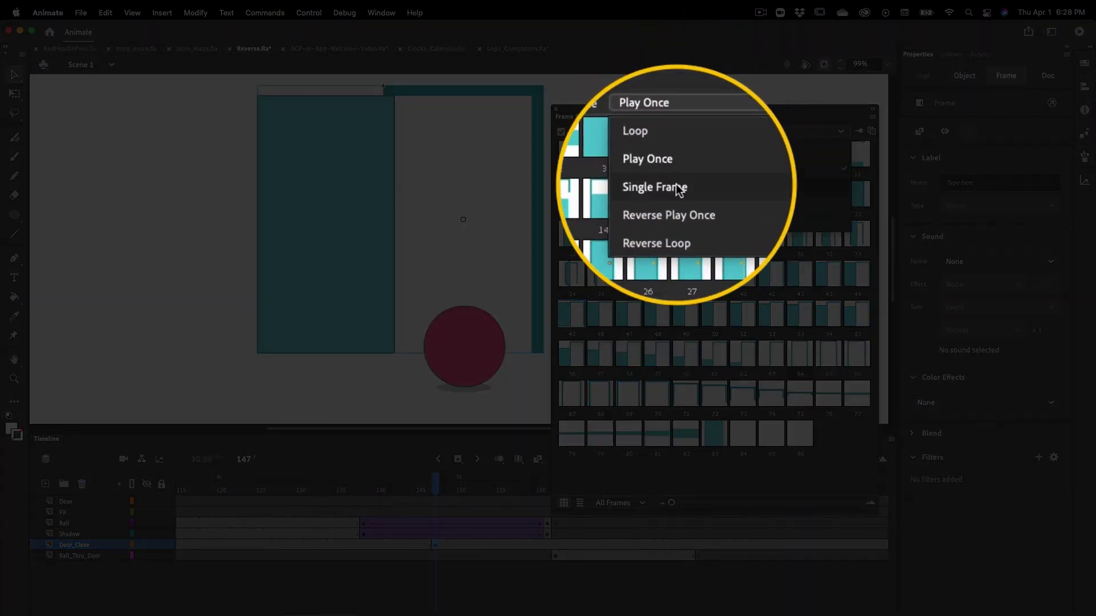
pyautogui.click(678, 187)
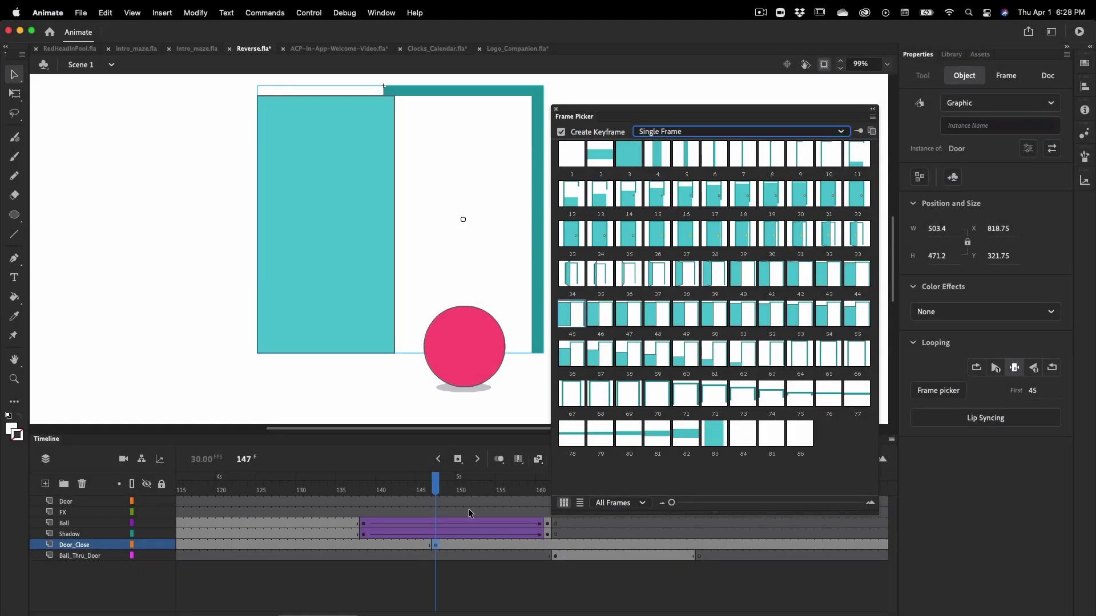
pyautogui.moveTo(457, 490); pyautogui.dragTo(524, 491)
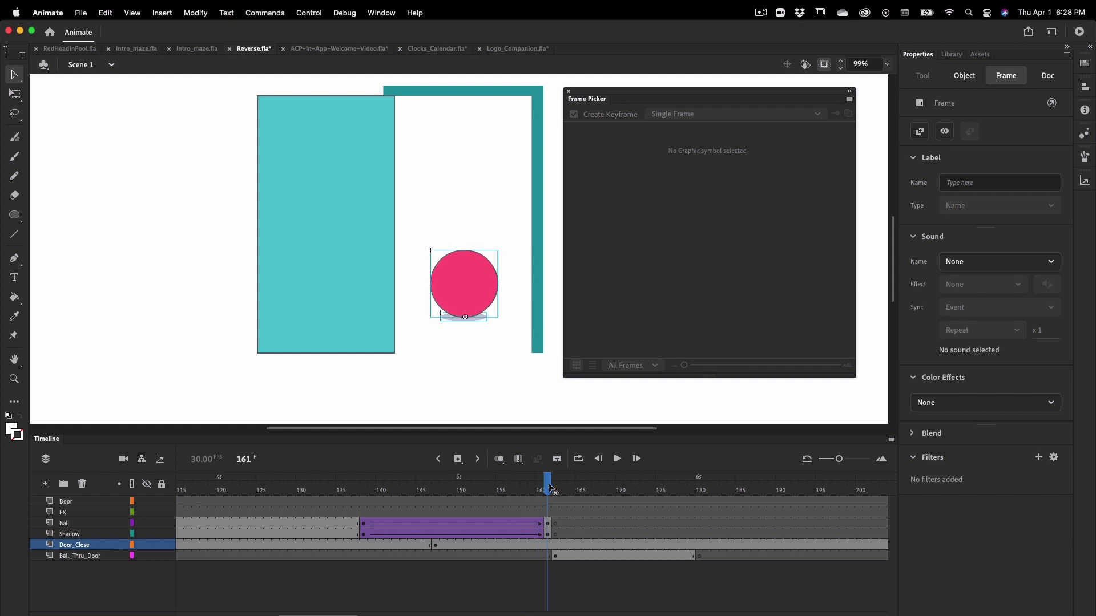
# Insert a keyframe at frame 162 on the Ball_Thru_Door layer and scrub forward.
pyautogui.click(553, 488)
pyautogui.click(548, 535)
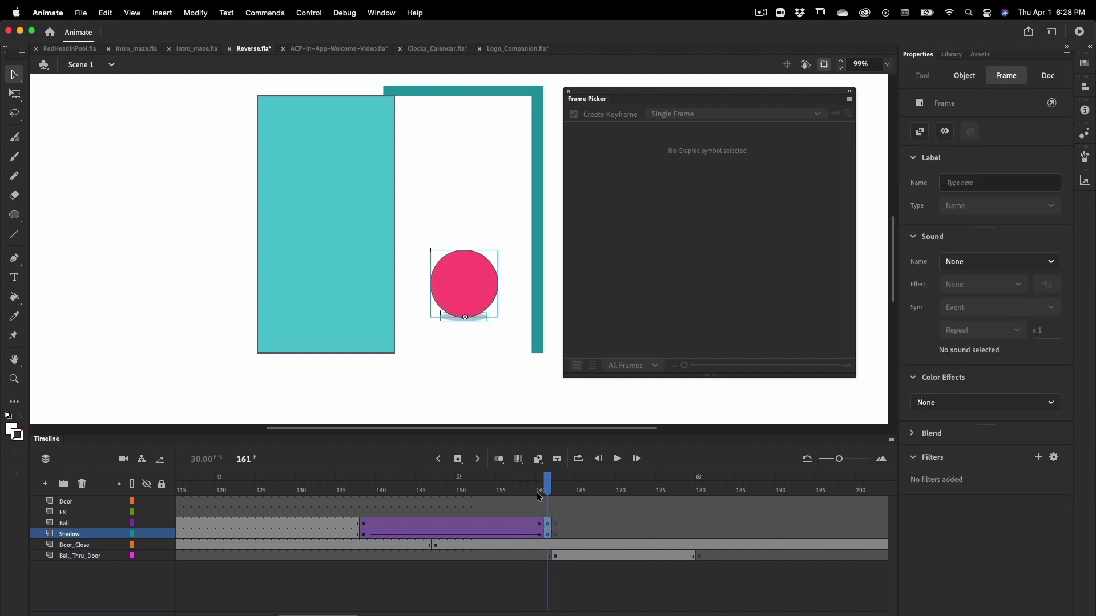
pyautogui.click(476, 281)
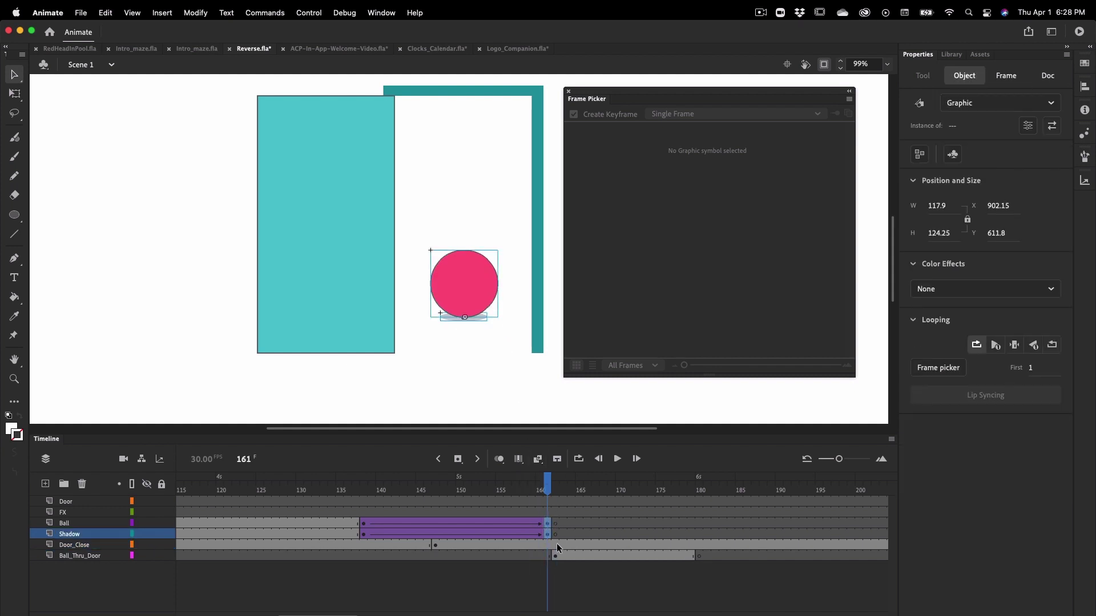
pyautogui.click(554, 554)
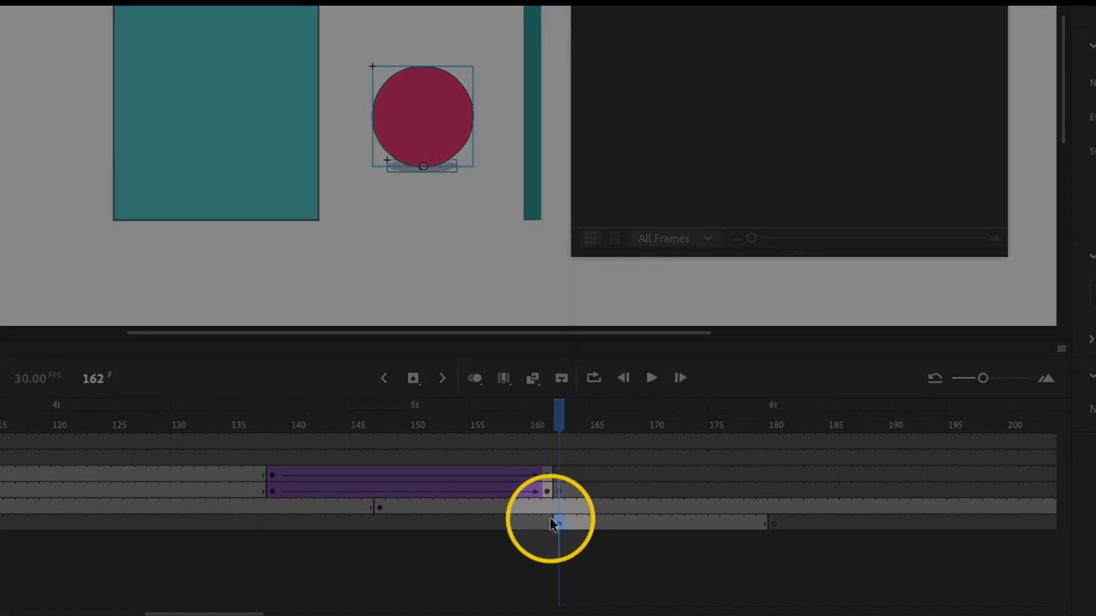
pyautogui.press('F6')
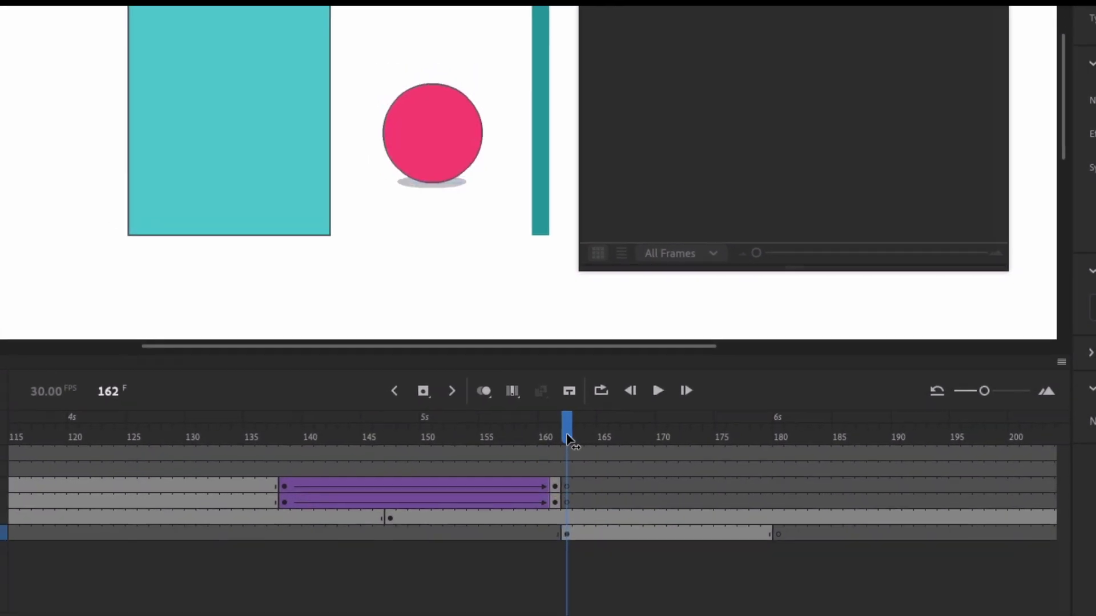
pyautogui.moveTo(566, 439); pyautogui.dragTo(608, 439)
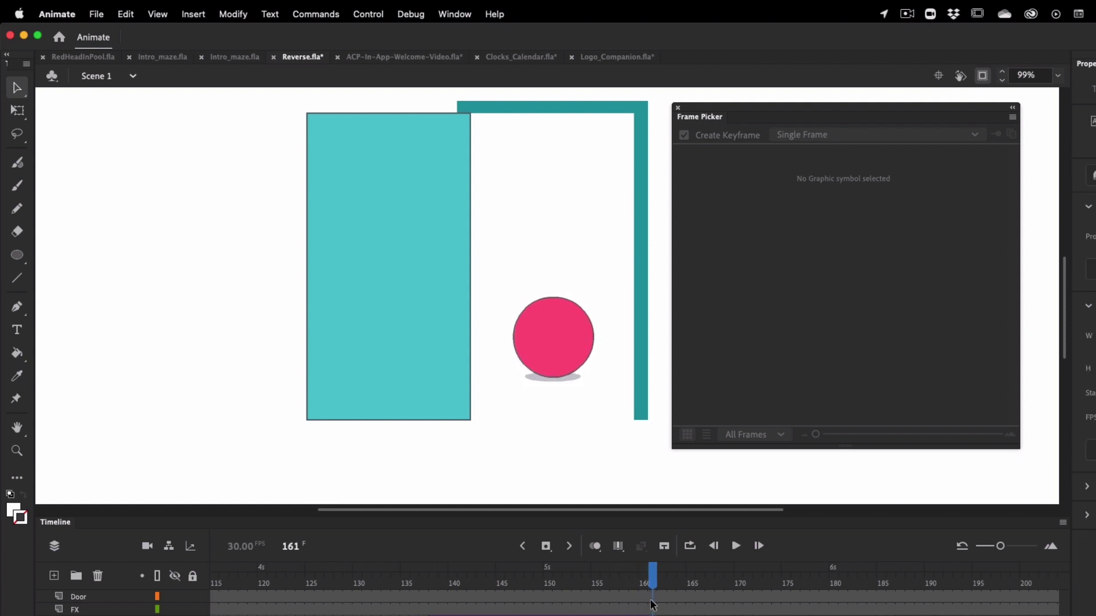
# Insert a keyframe on Door_Close at frame 161 holding the Door graphic.
pyautogui.click(551, 365)
pyautogui.click(193, 13)
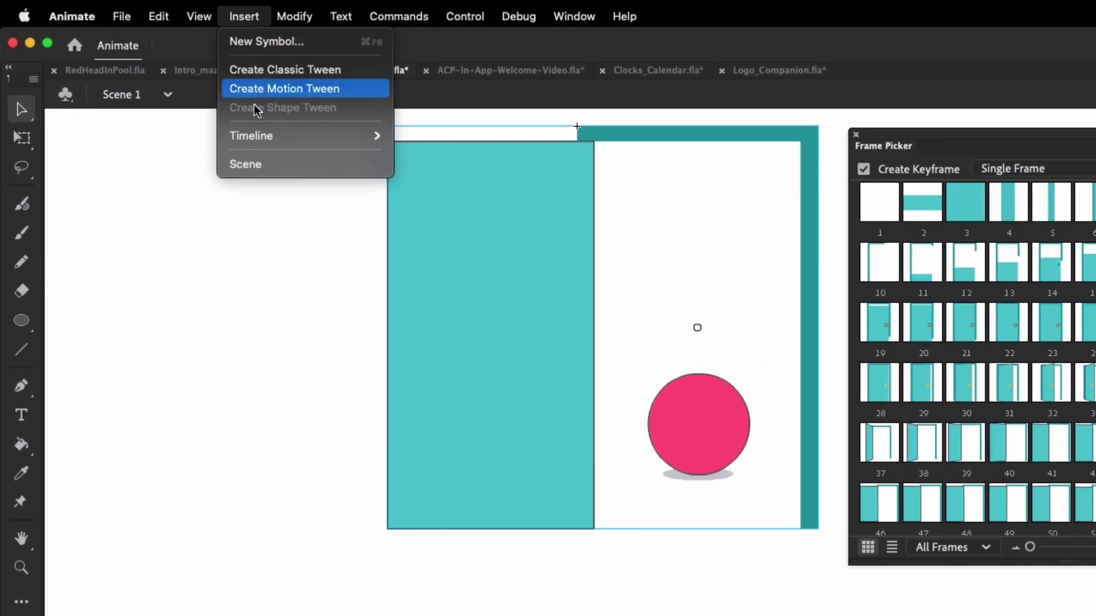
pyautogui.moveTo(257, 135)
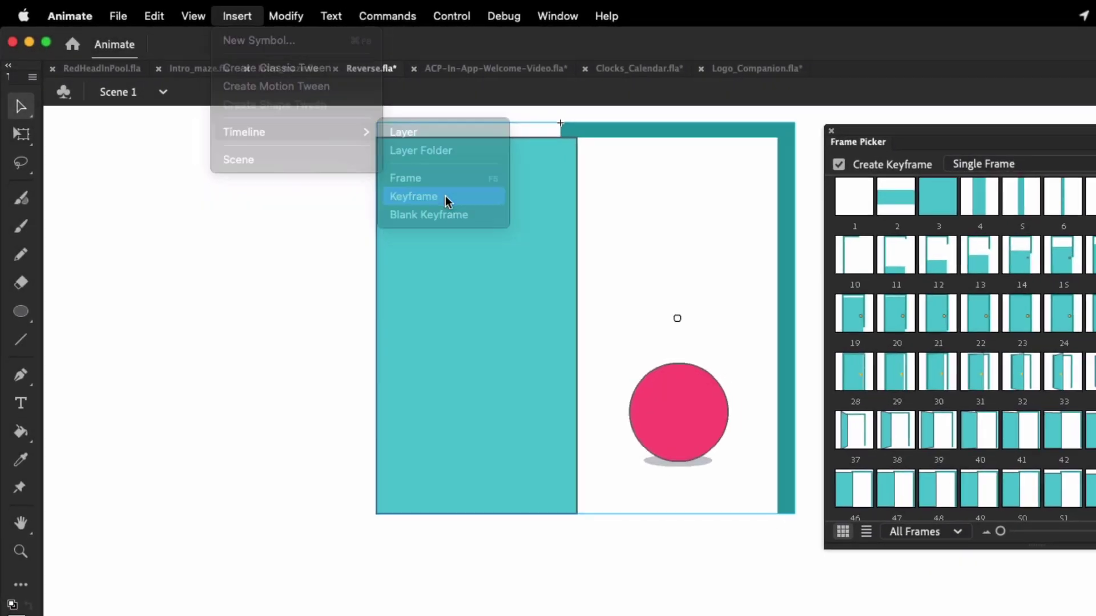
pyautogui.click(457, 202)
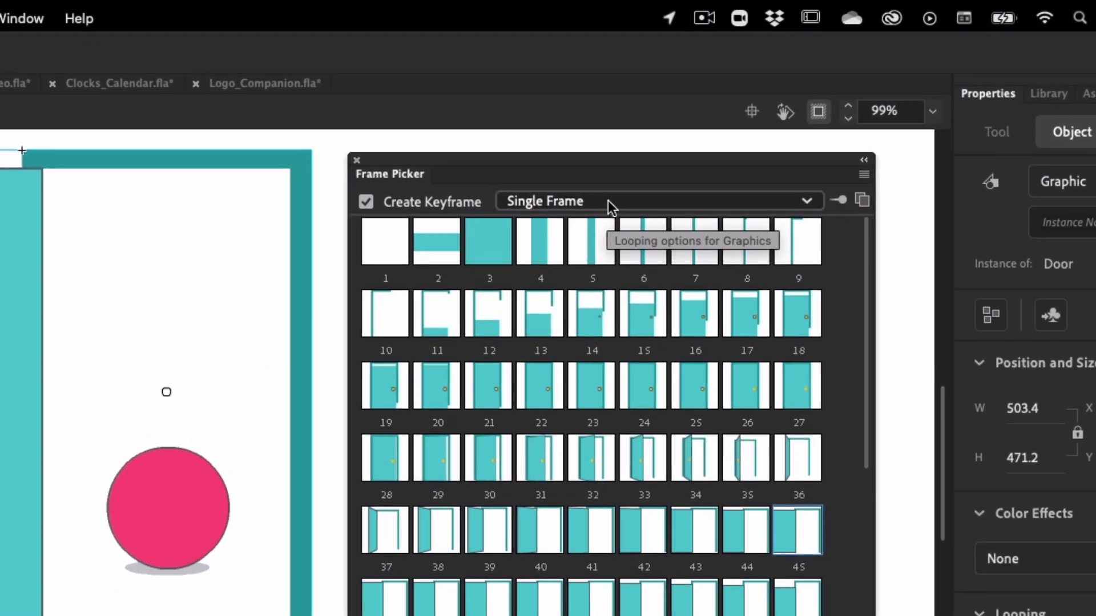
pyautogui.click(708, 114)
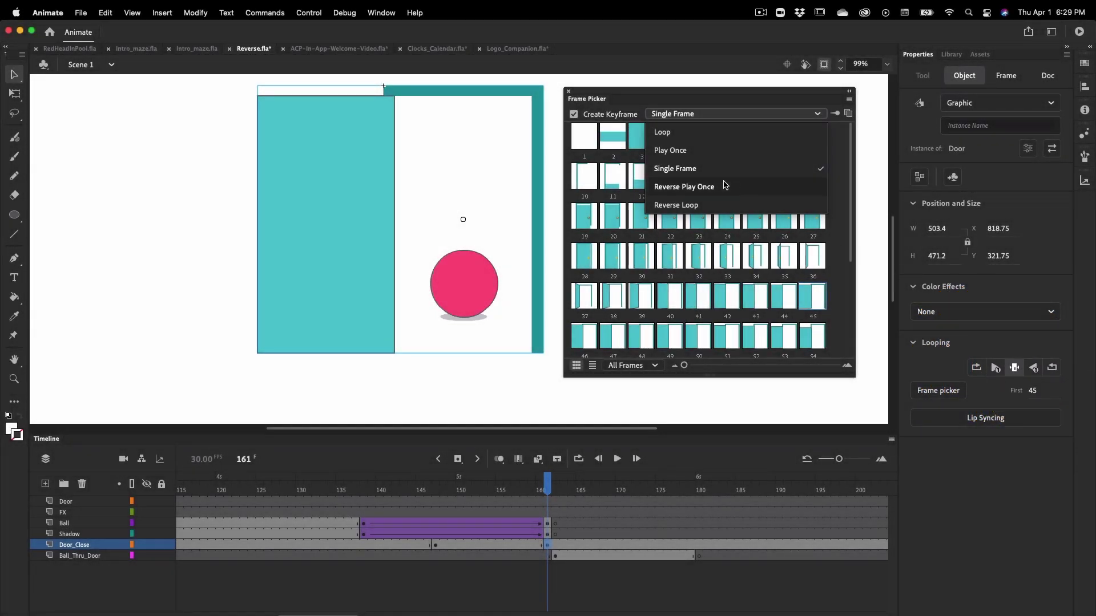
# Set the door to Reverse Play Once from frame 45, close Frame Picker, and preview it swinging shut.
pyautogui.click(684, 187)
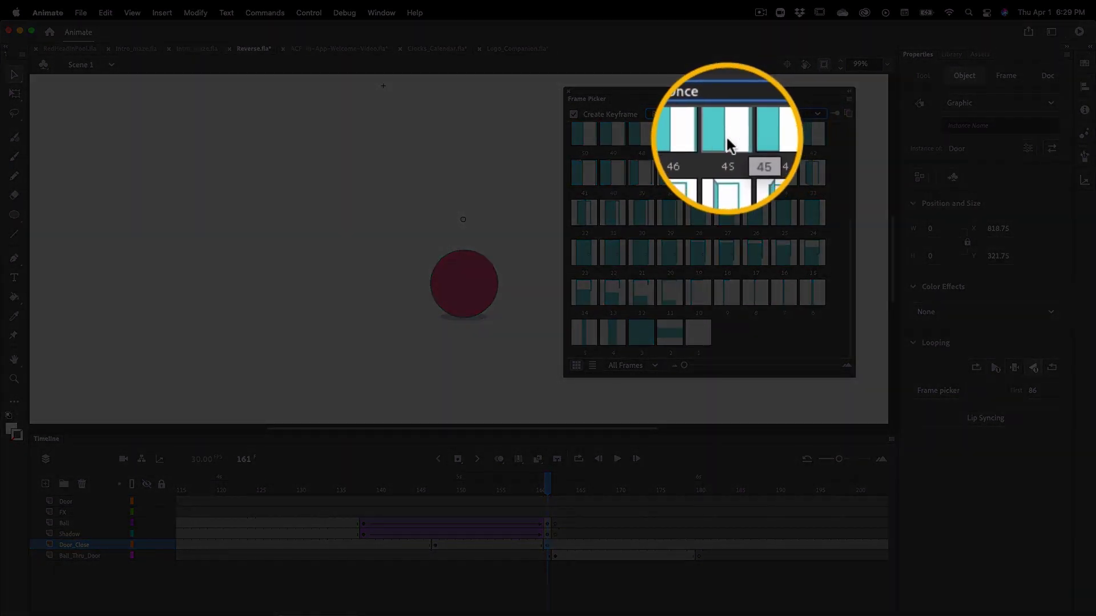
pyautogui.click(727, 135)
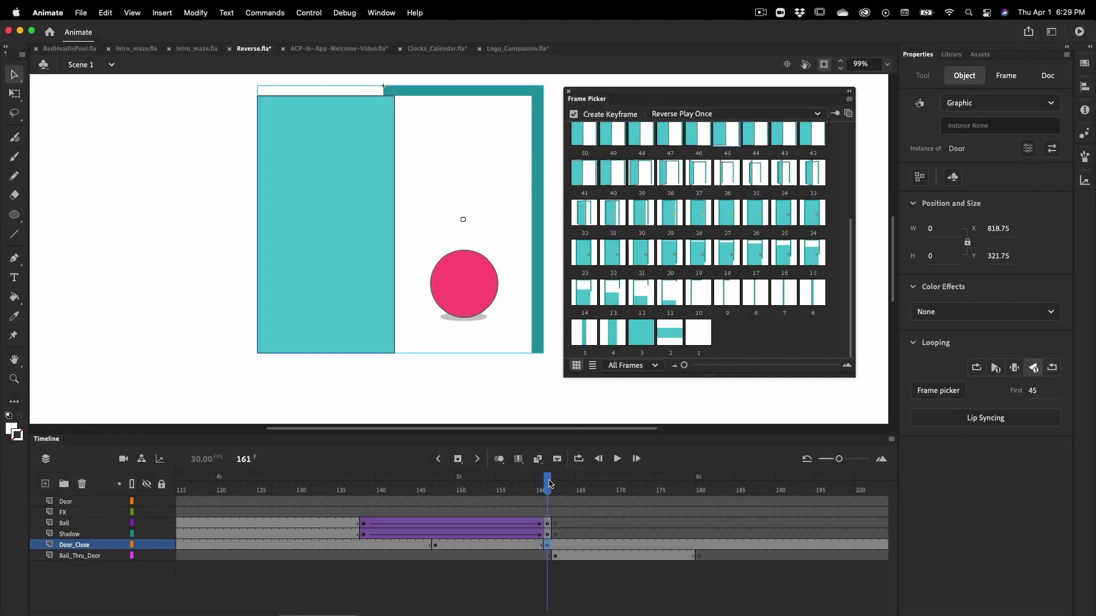
pyautogui.click(555, 485)
pyautogui.click(580, 485)
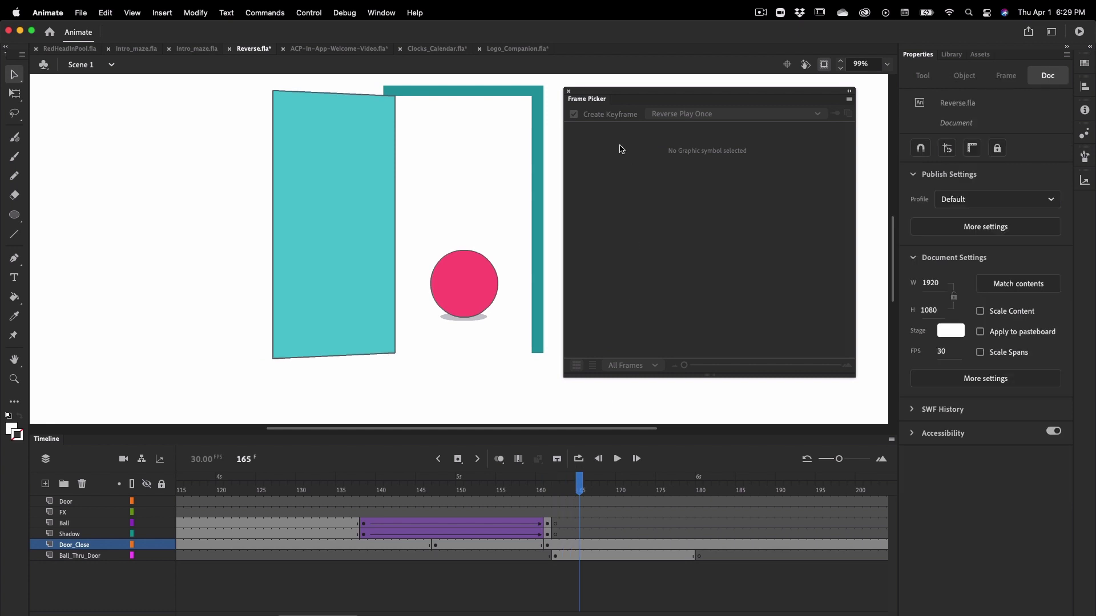
pyautogui.click(568, 92)
pyautogui.moveTo(580, 488)
pyautogui.mouseDown()
pyautogui.moveTo(546, 487)
pyautogui.moveTo(844, 484)
pyautogui.moveTo(561, 496)
pyautogui.mouseUp()
pyautogui.doubleClick(358, 308)
pyautogui.moveTo(531, 490); pyautogui.dragTo(211, 499)
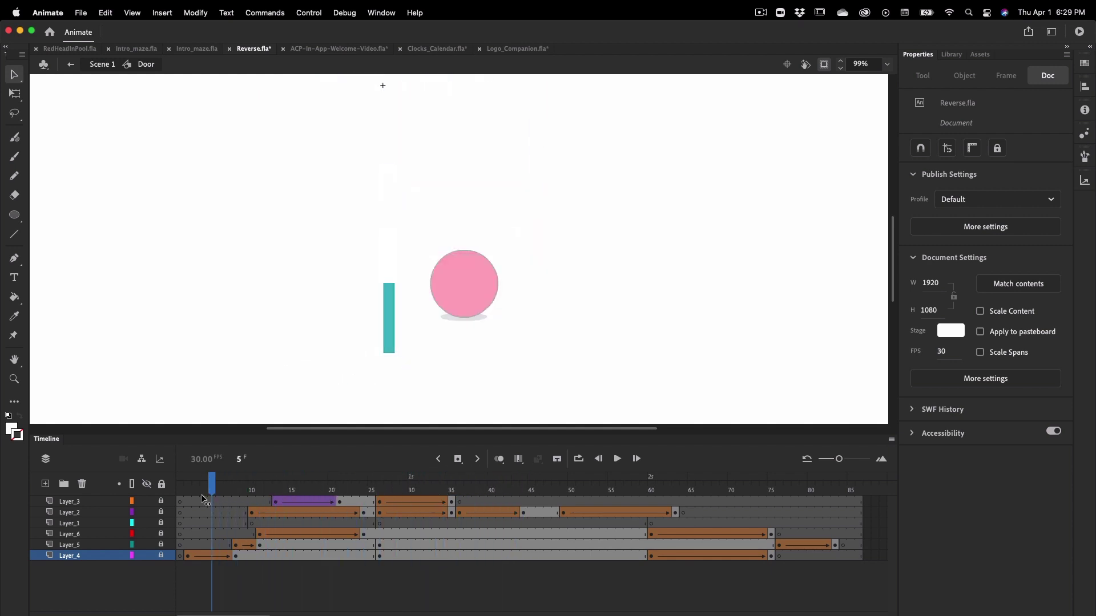
pyautogui.click(100, 67)
pyautogui.moveTo(473, 489); pyautogui.dragTo(298, 495)
pyautogui.press('cmd+2')
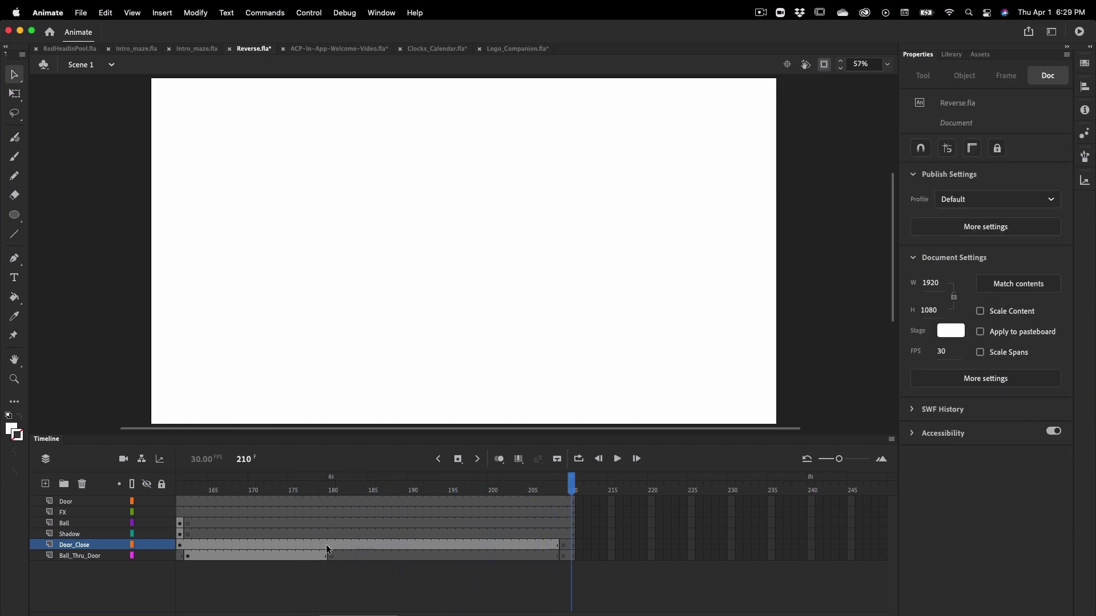
pyautogui.press('Return')
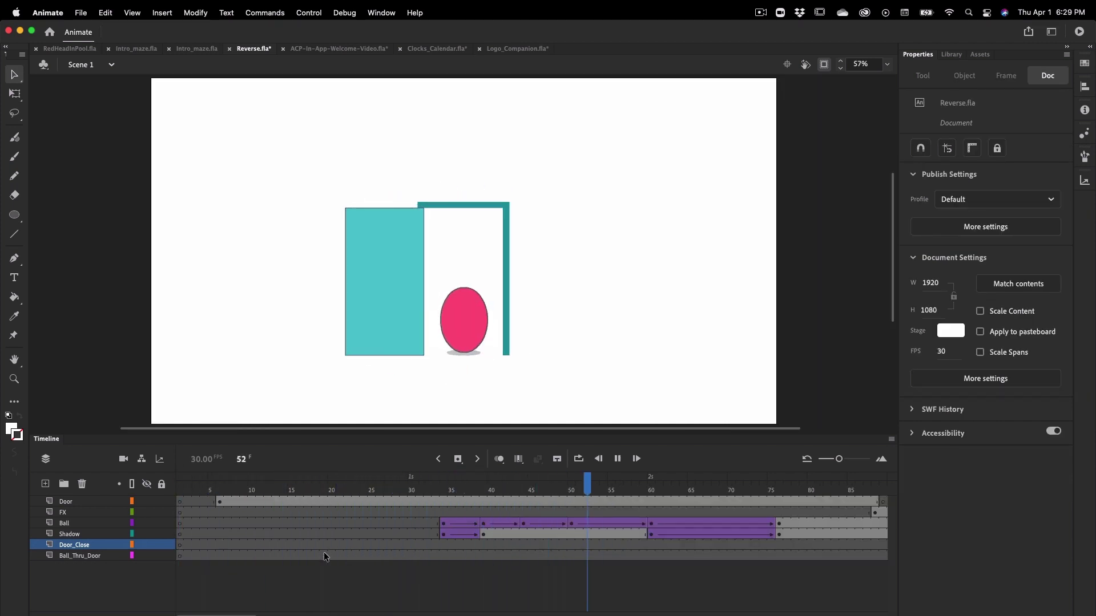